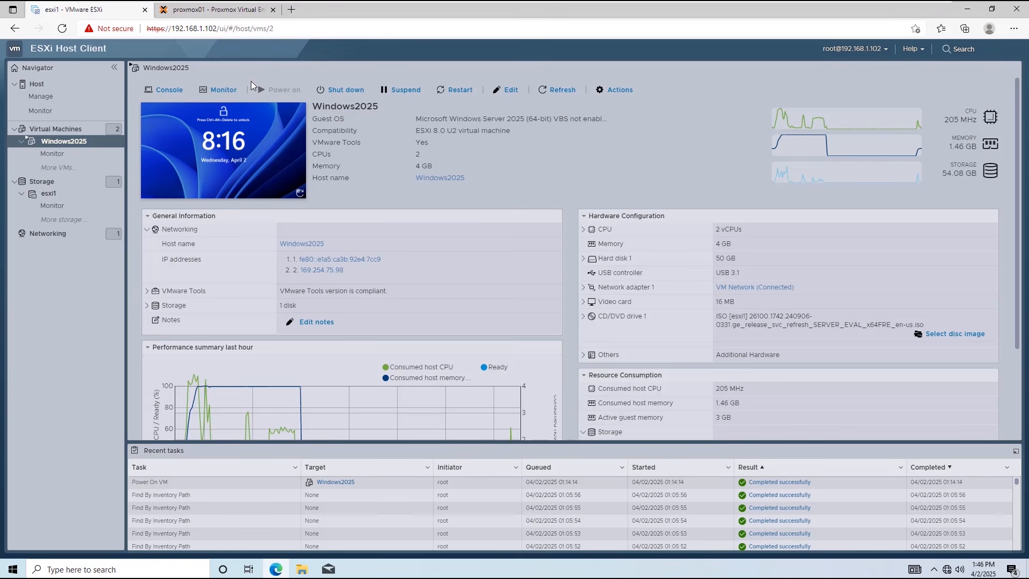
Switch from the ESXi Host Client to the Proxmox VE 8.3.0 Datacenter summary.
left_click(223, 15)
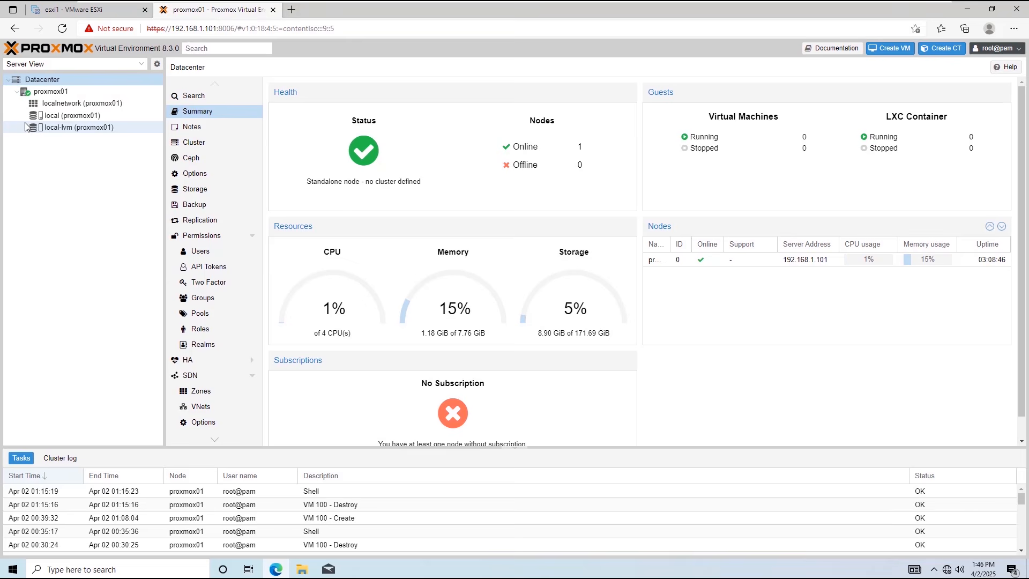
Open the proxmox01 node summary, then in Visio line up the racks and place two VM shapes above them.
left_click(46, 97)
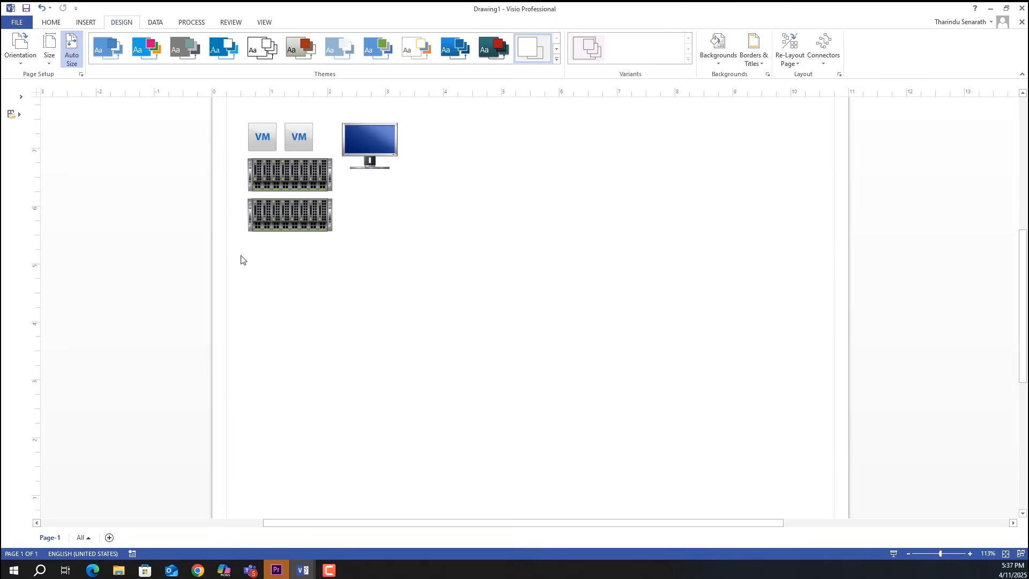
left_click_drag(290, 212, 349, 298)
left_click_drag(298, 139, 321, 259)
left_click_drag(254, 140, 351, 260)
left_click_drag(370, 140, 625, 286)
left_click(86, 22)
Draw connectors from the left rack, middle rack and monitor down to a shared bottom line.
left_click(205, 49)
left_click_drag(348, 314, 762, 372)
left_click_drag(481, 315, 480, 372)
left_click_drag(625, 314, 625, 372)
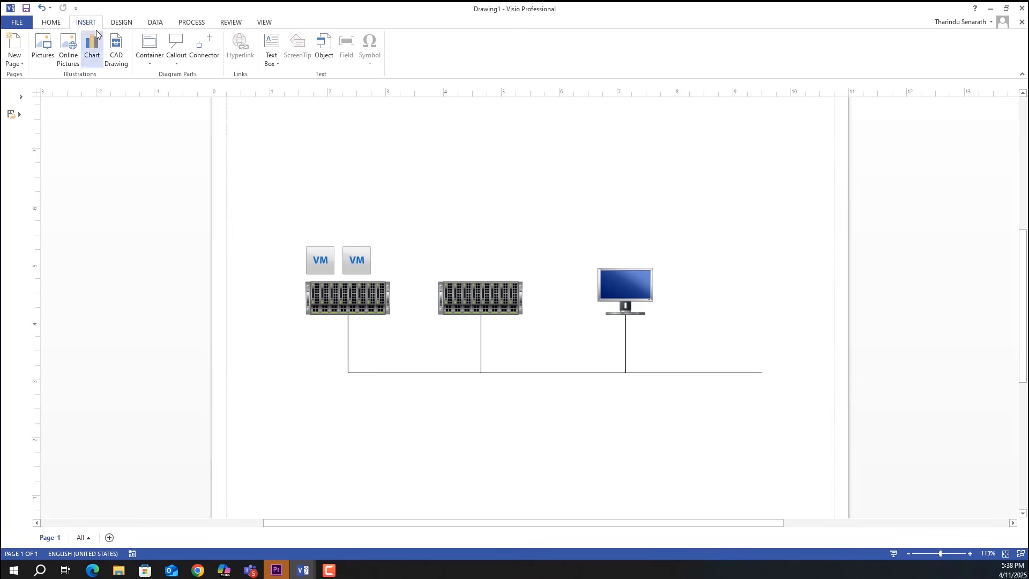
Add a right-aligned 'ESXi / 192.168.1.102/24' label below the left rack.
double_click(310, 334)
type("ESXi")
key("Return")
type("192.168.1.102")
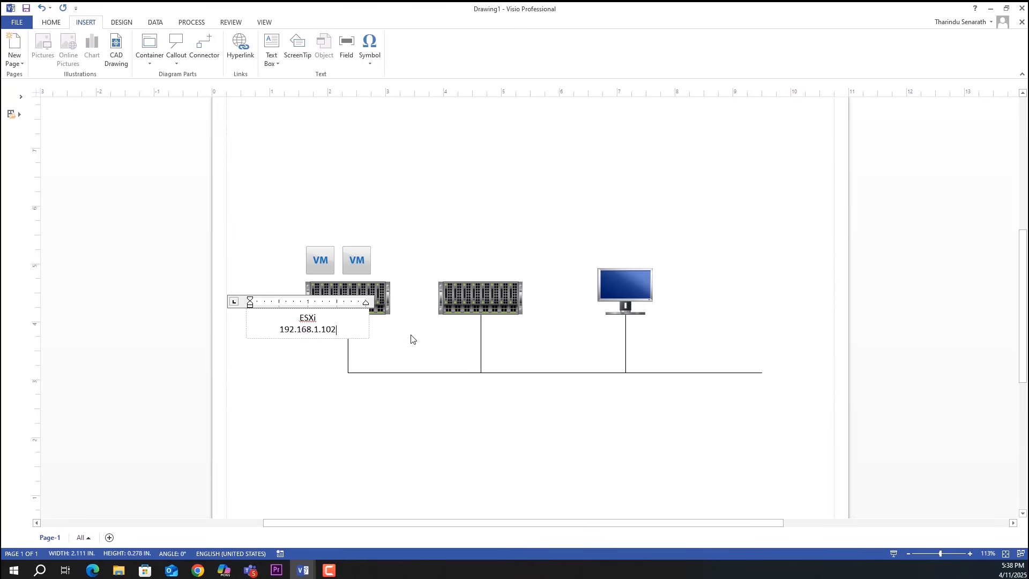
type("/24")
key("ctrl+a")
left_click(52, 22)
left_click(231, 57)
left_click(242, 280)
left_click_drag(327, 329, 305, 336)
key("Left")
left_click(515, 399)
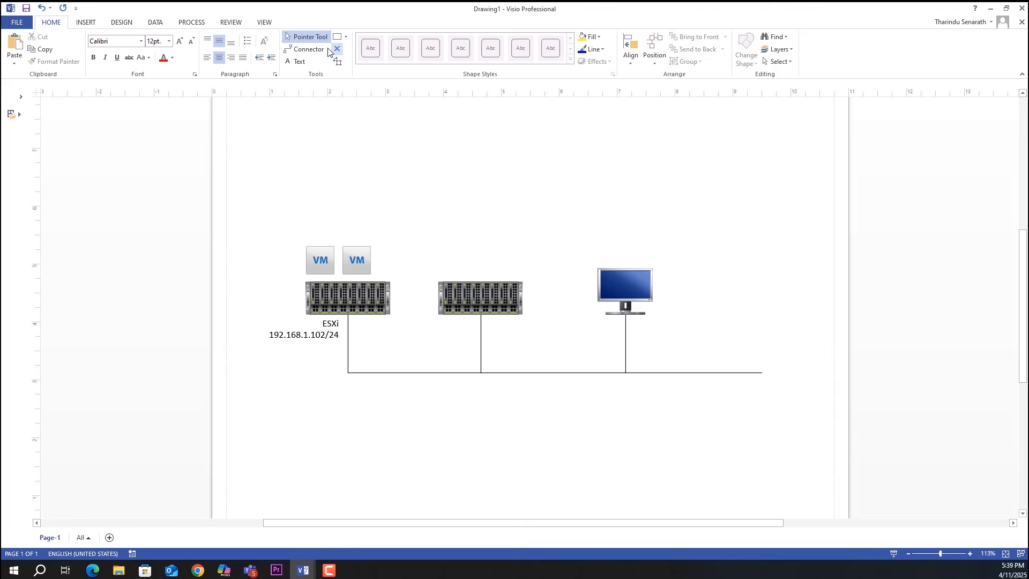
Add a right-aligned 'Proxmox VE / 192.168.1.101/24' label below the middle rack.
left_click(295, 61)
left_click(444, 324)
type("Proxmox VE")
key("Return")
type("192.168.1.")
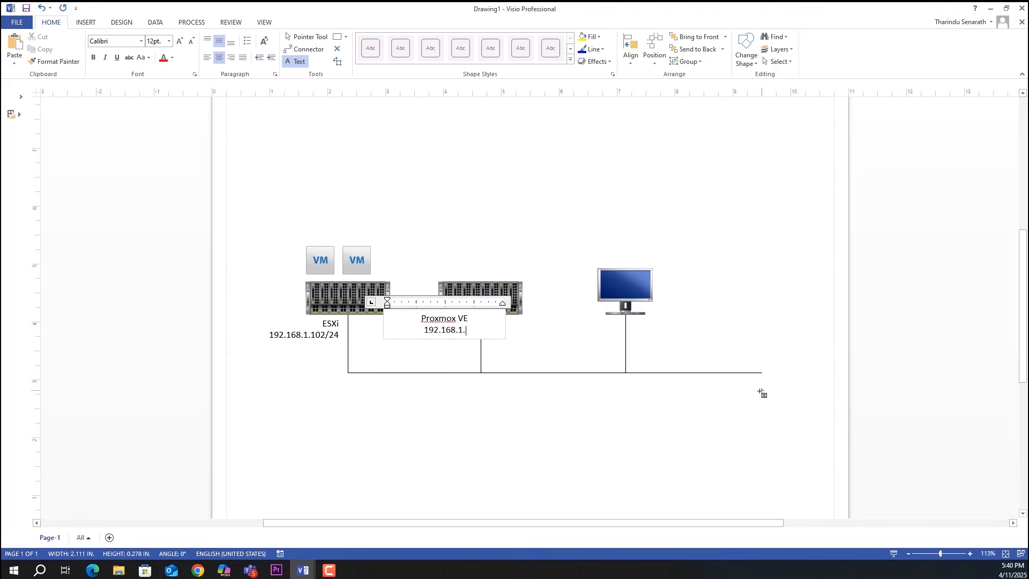
type("101/24")
key("ctrl+a")
left_click(231, 57)
left_click(306, 38)
left_click_drag(462, 326, 439, 331)
key("Left")
left_click(747, 353)
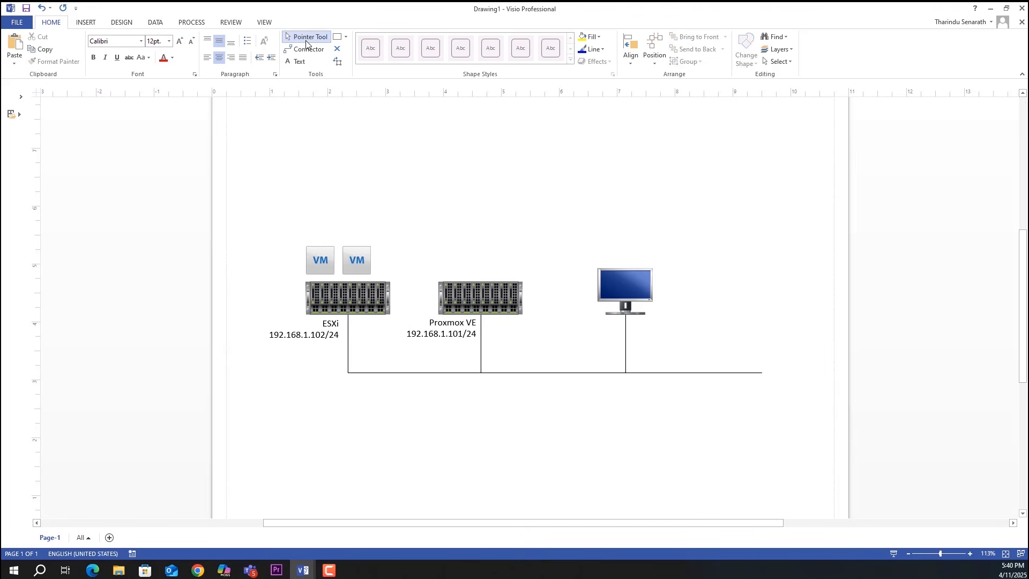
Add a left-aligned 'Client PC / 192.168.1.11' label to the right of the monitor.
left_click(296, 61)
left_click(625, 292)
type("Client PC")
key("Return")
type("192.168.1.11")
key("ctrl+a")
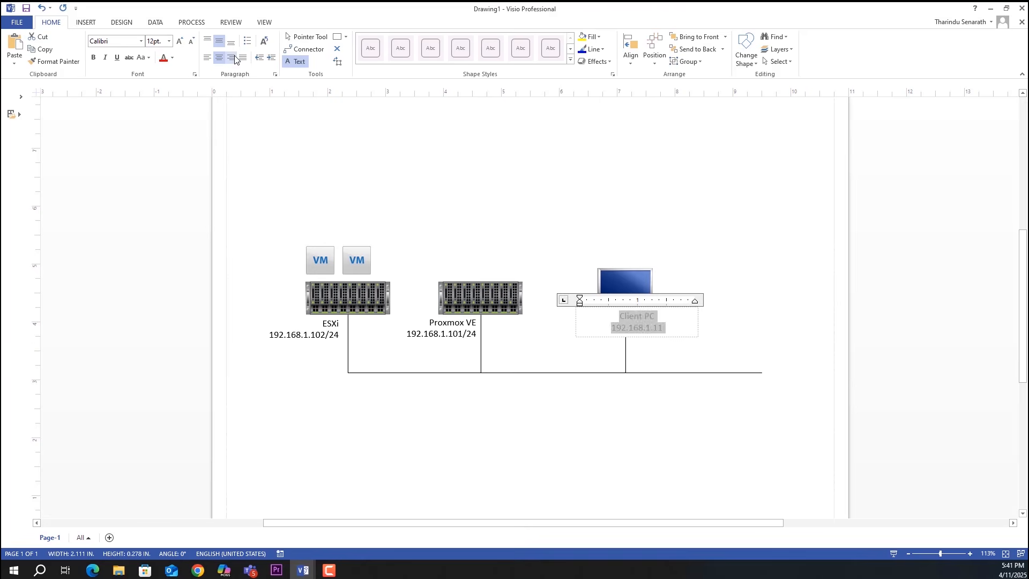
left_click(208, 57)
left_click(306, 37)
left_click_drag(635, 327, 687, 333)
left_click(810, 321)
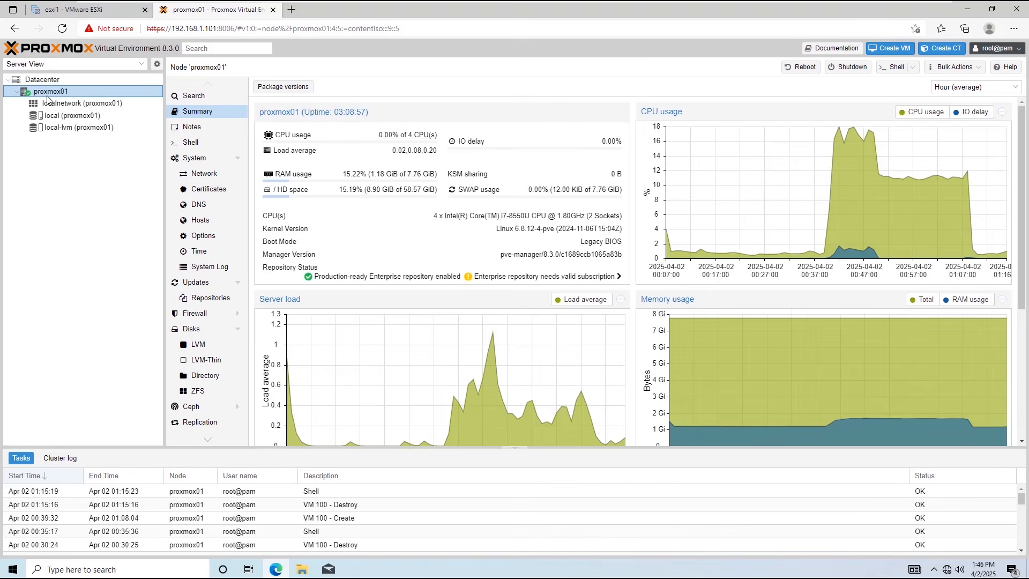
From the proxmox01 shell, ping 192.168.1.102, get four replies, then stop the ping.
left_click(212, 142)
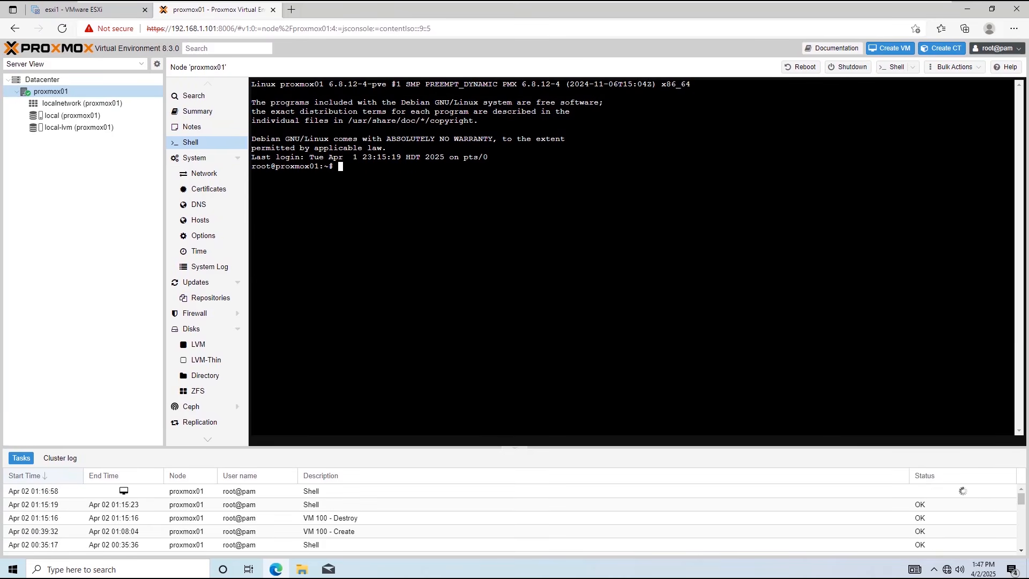
type("ping 192.168.1.102")
key("Return")
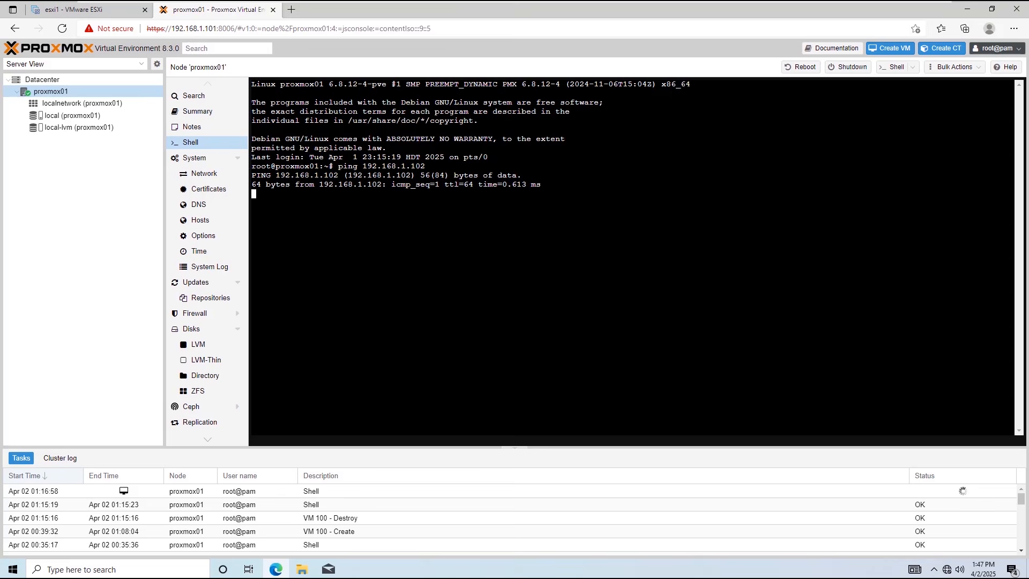
key("ctrl+z")
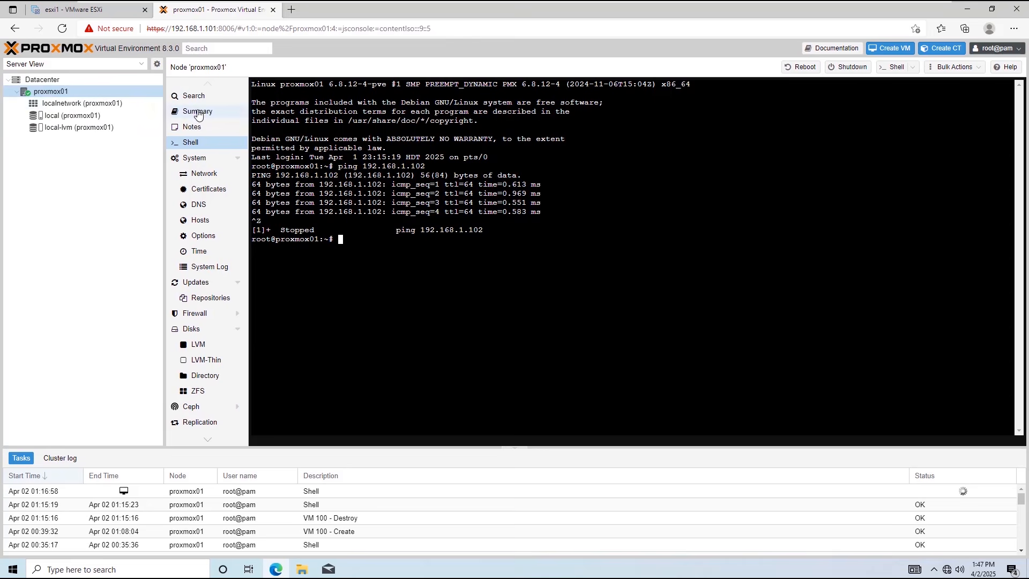
left_click(82, 93)
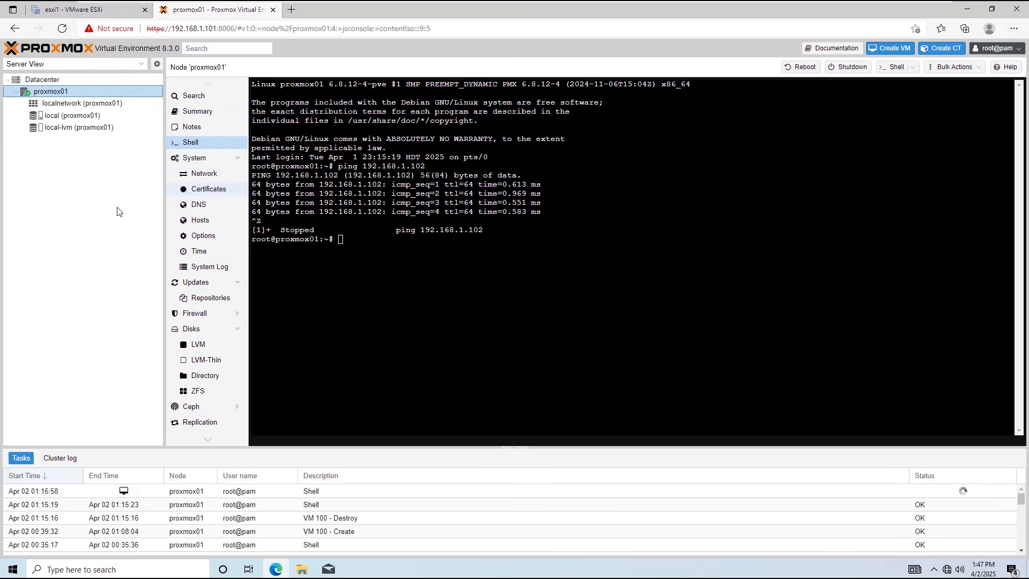
Open Datacenter storage and begin adding an ESXi storage.
left_click(43, 80)
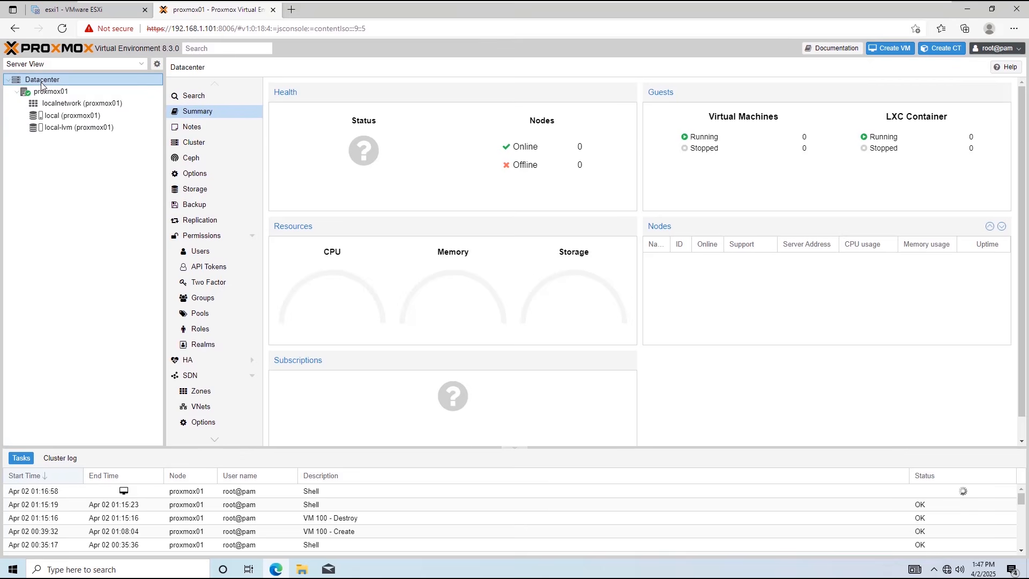
left_click(196, 190)
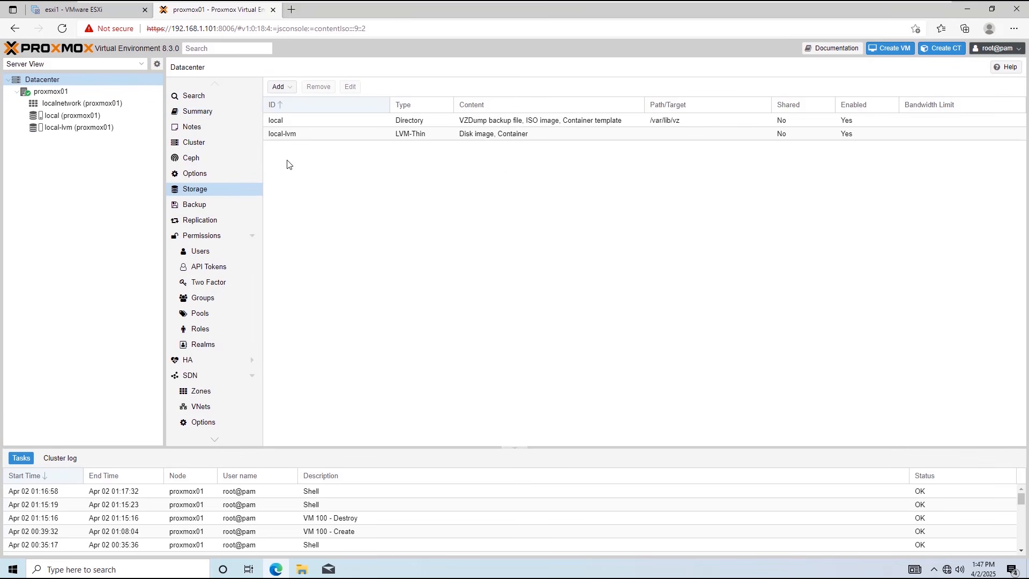
left_click(283, 87)
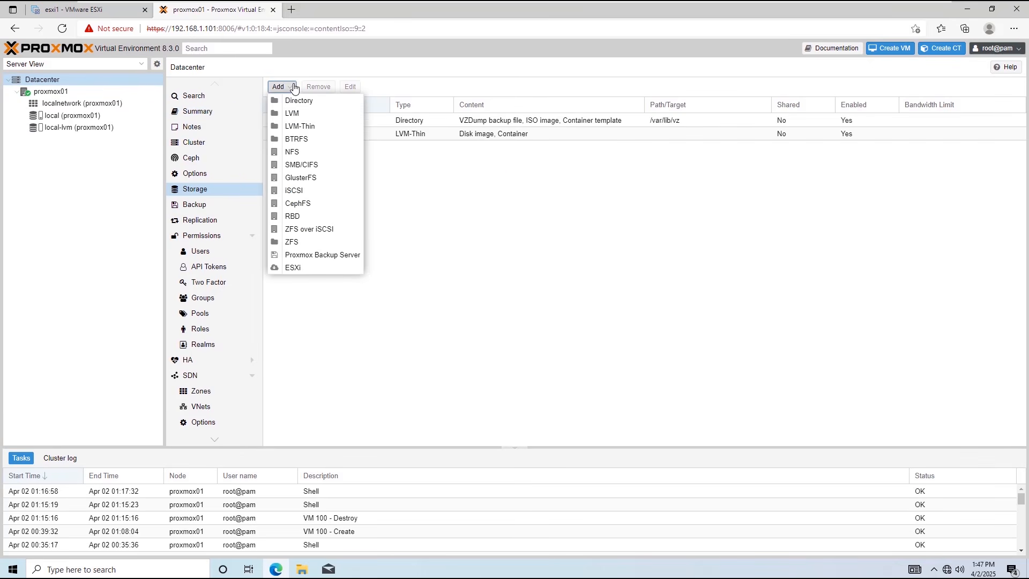
left_click(315, 272)
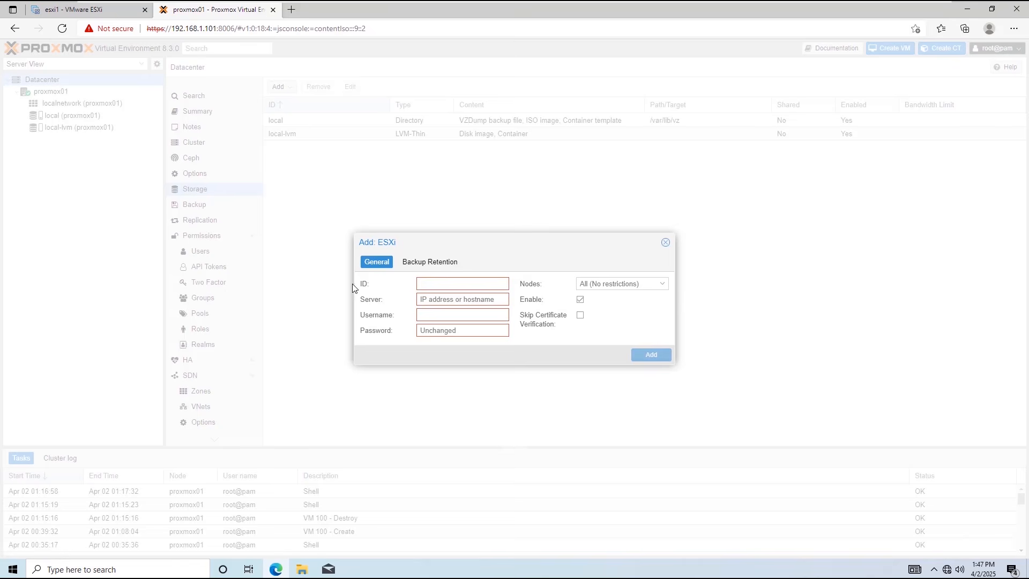
Create esxi1 for server 192.168.1.102 as root with its password, node proxmox01, skipping certificate verification.
left_click(437, 284)
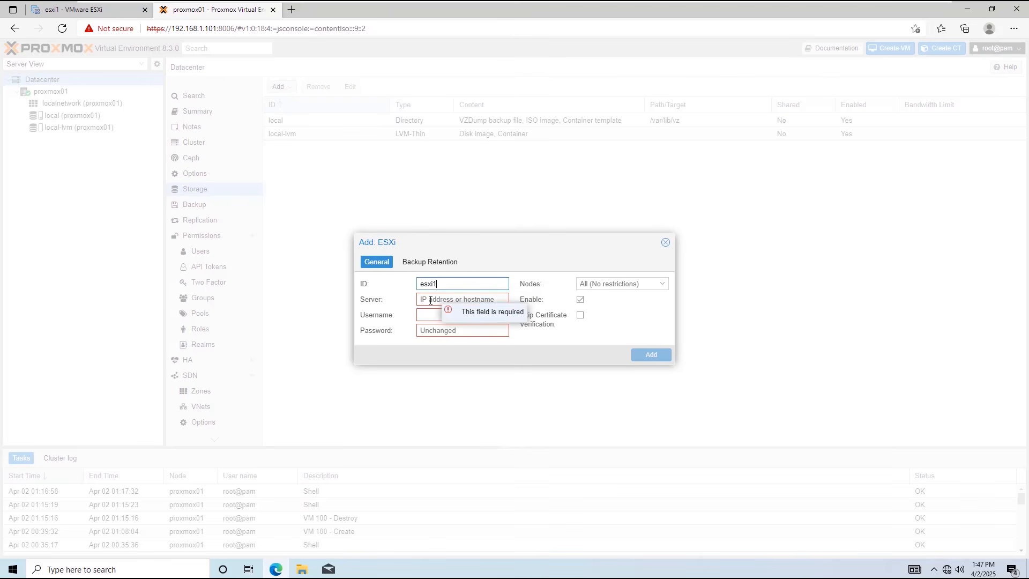
left_click(431, 300)
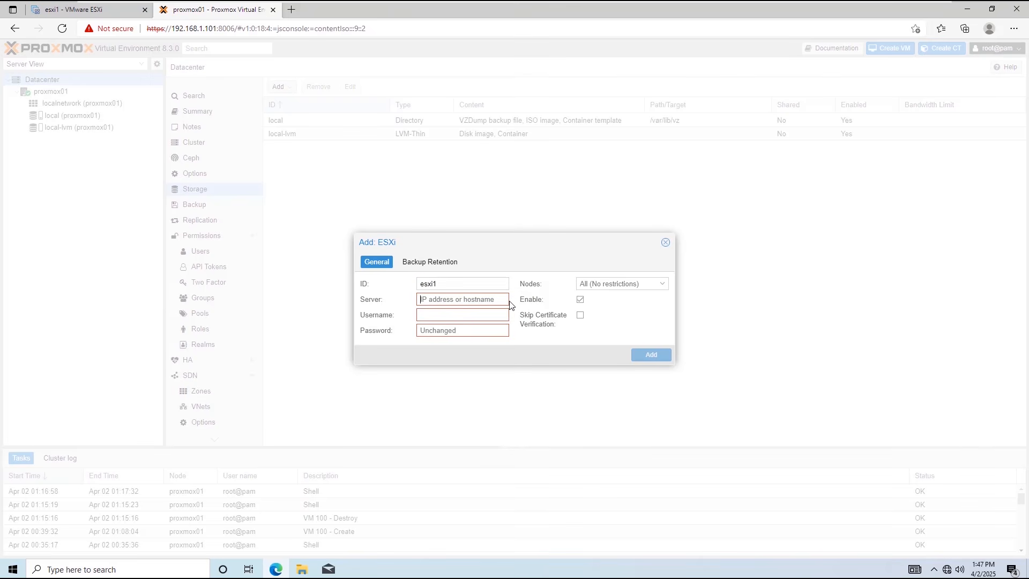
type("192.168.1.102")
left_click(493, 314)
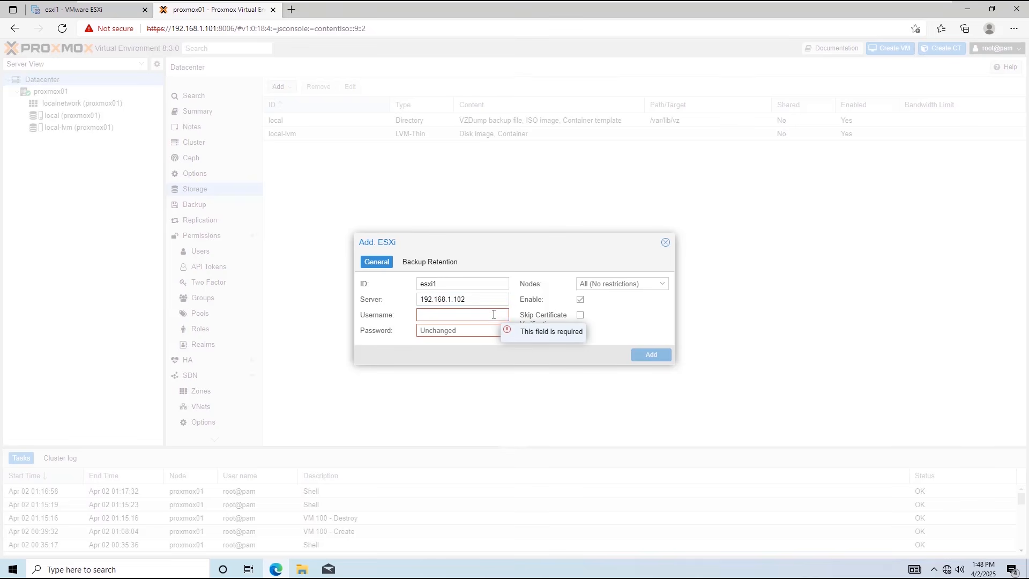
type("root")
left_click(471, 333)
type("••")
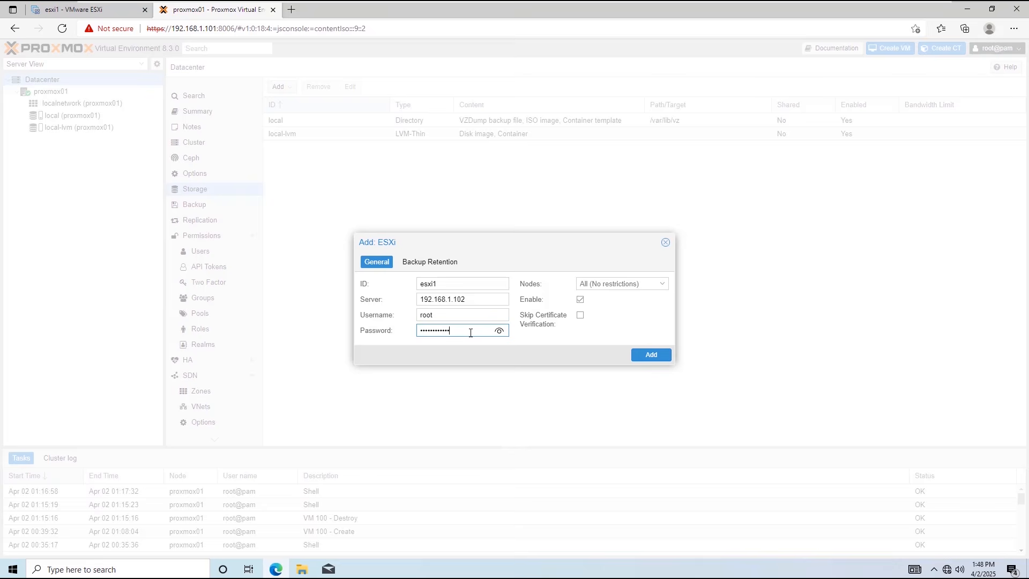
left_click(660, 284)
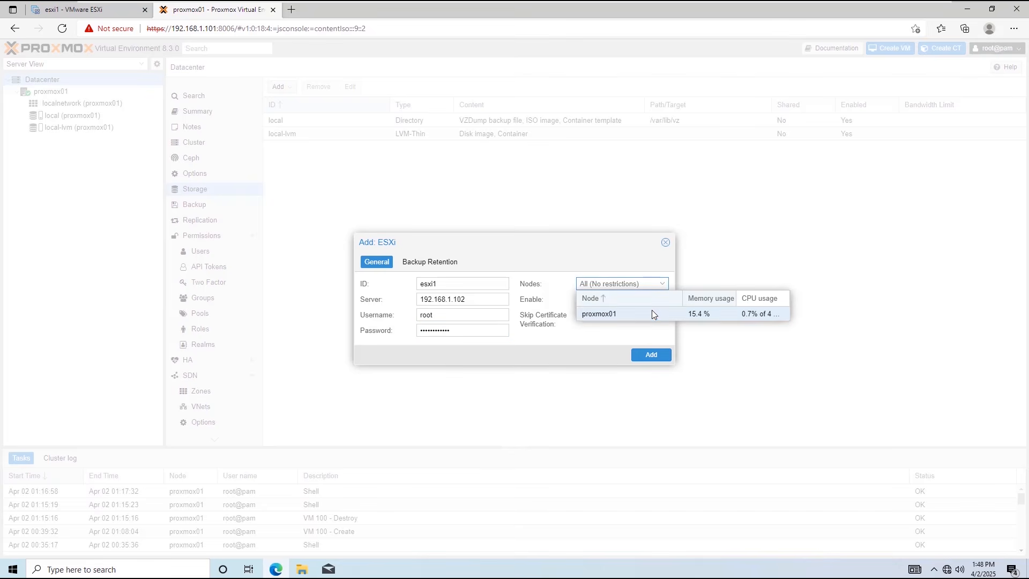
left_click(652, 313)
left_click(645, 333)
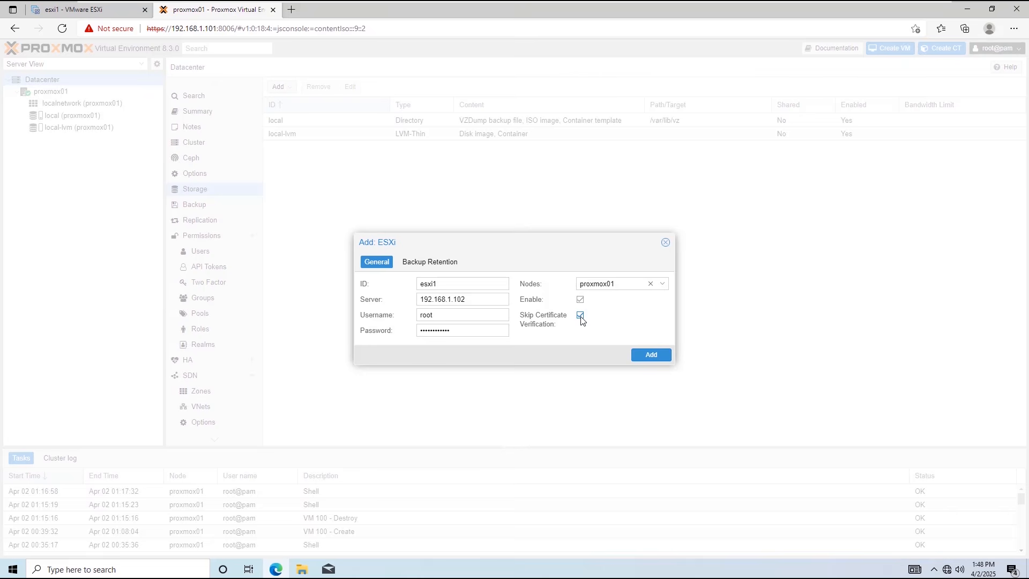
left_click(645, 359)
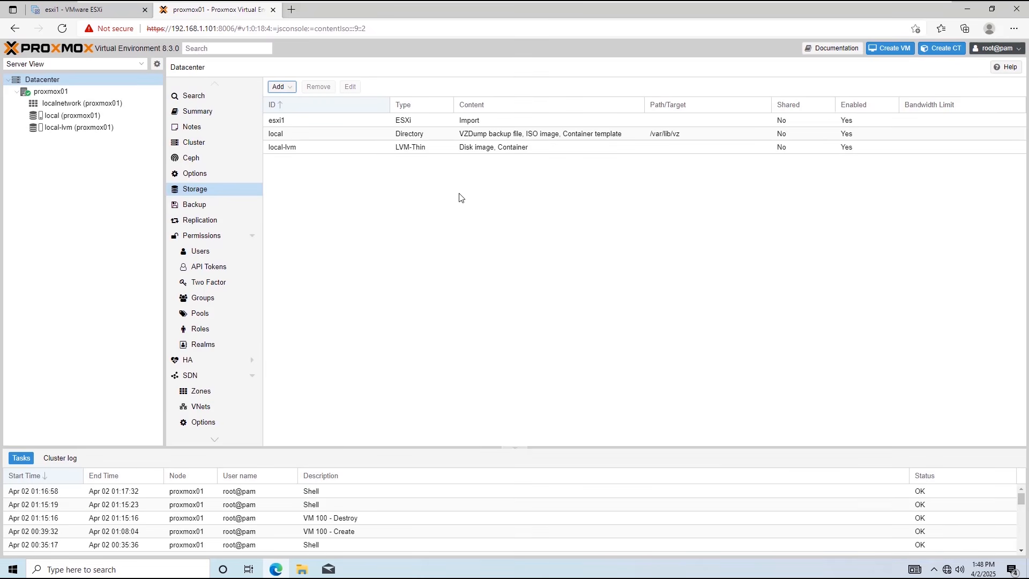
left_click(314, 123)
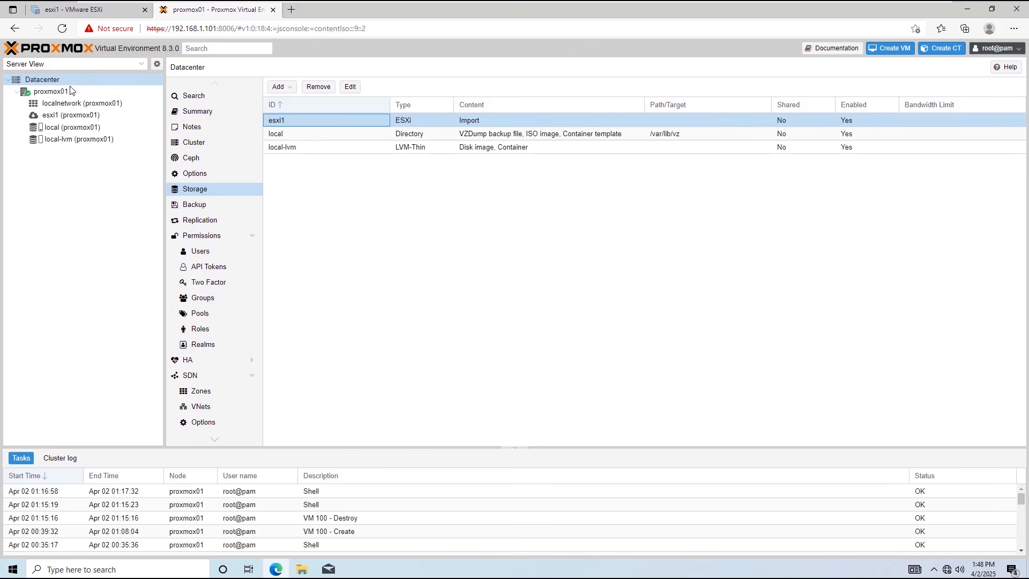
left_click(70, 119)
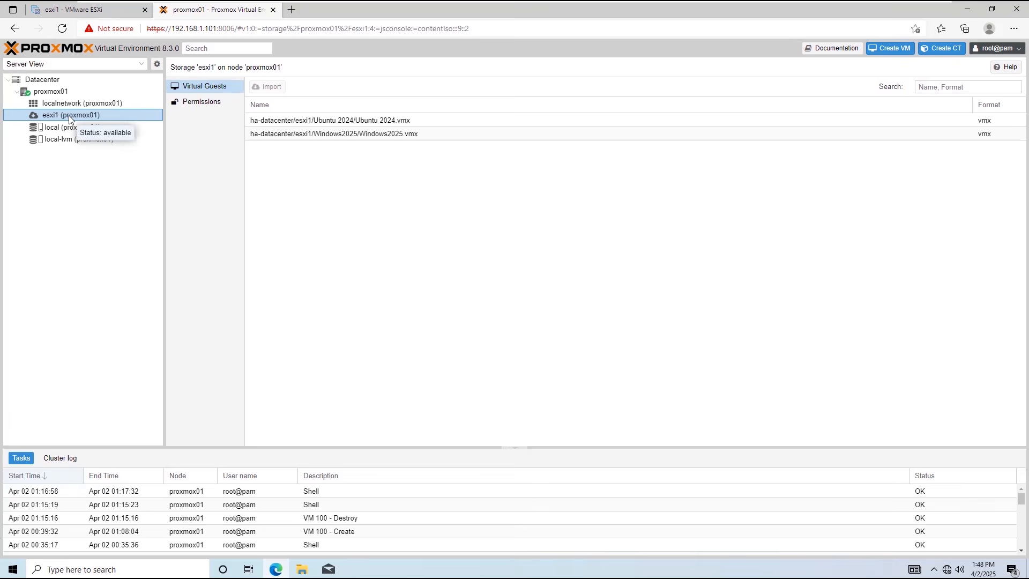
left_click(436, 125)
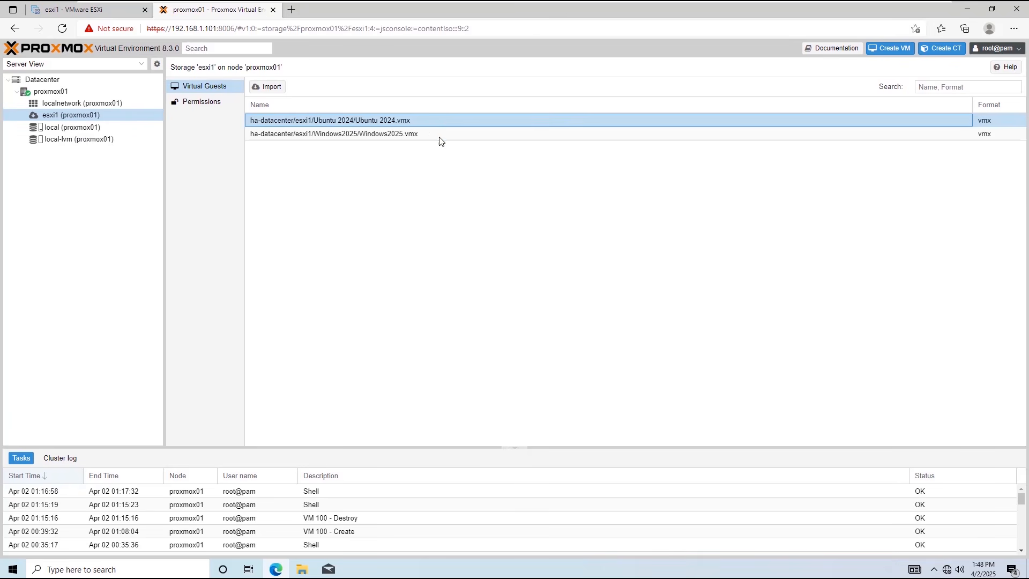
left_click(440, 137)
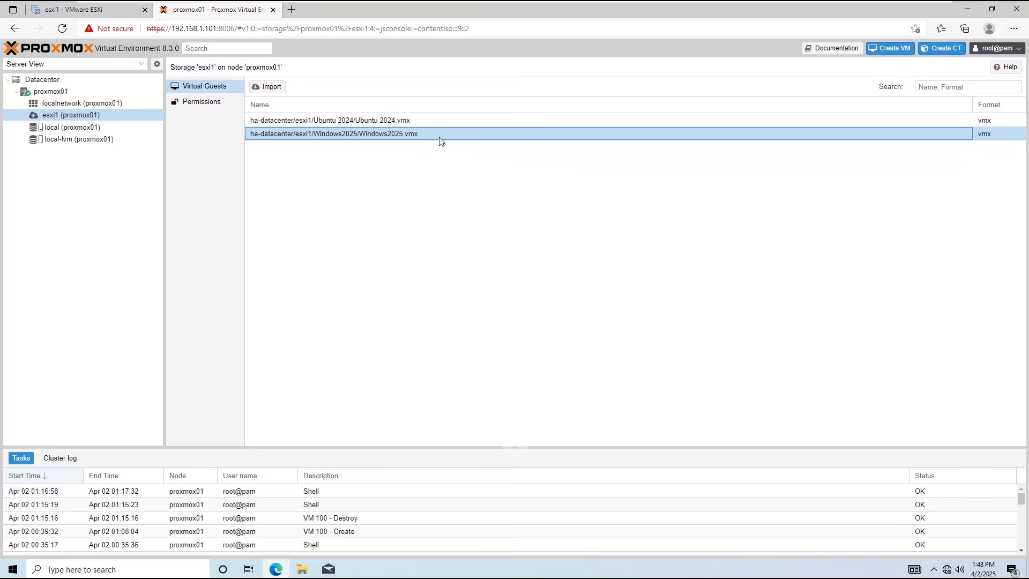
In ESXi, browse the esxi1 datastore and inspect the Ubuntu 2024 configuration file.
left_click(101, 12)
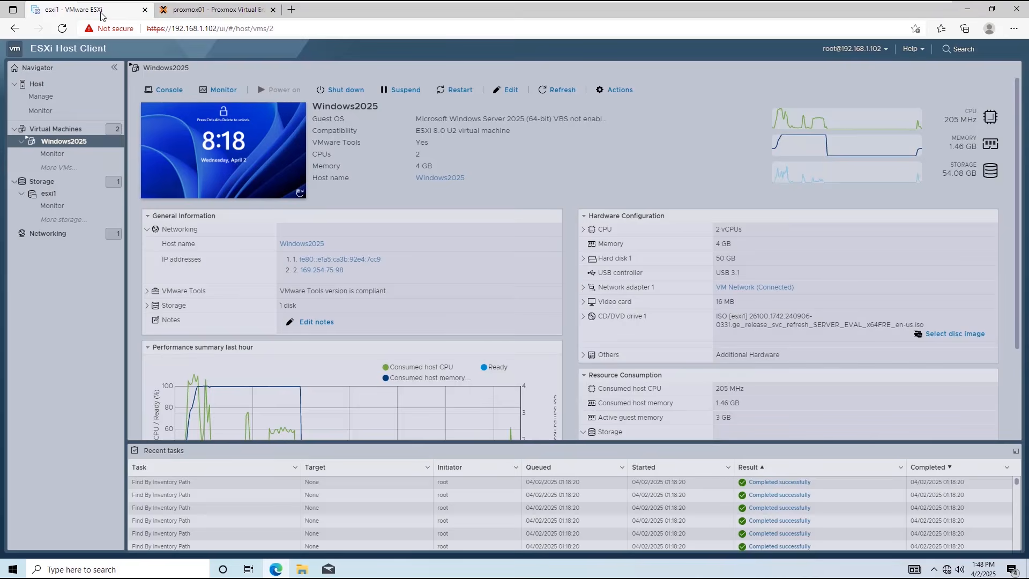
left_click(48, 184)
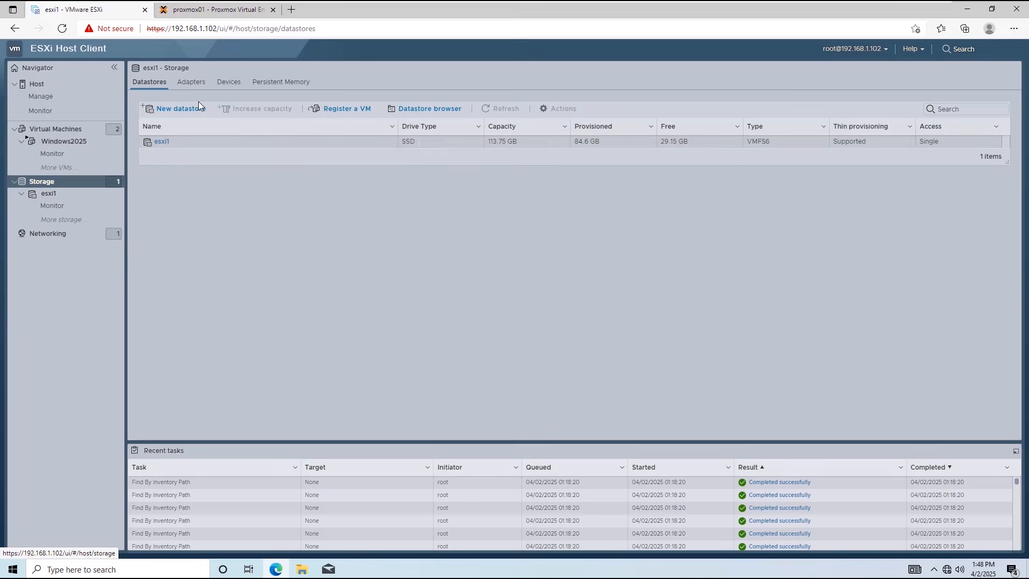
left_click(49, 193)
left_click(249, 93)
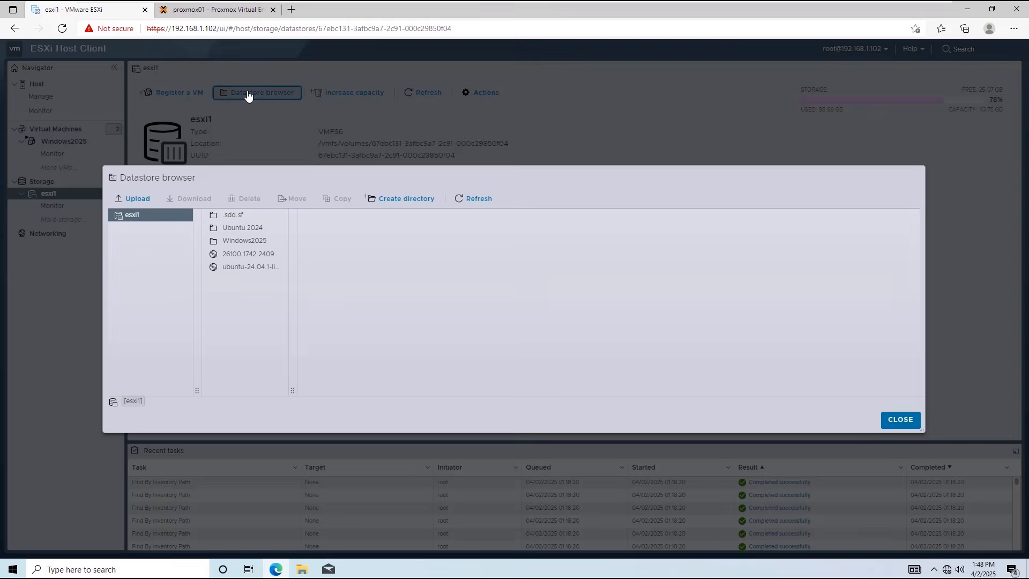
left_click(242, 229)
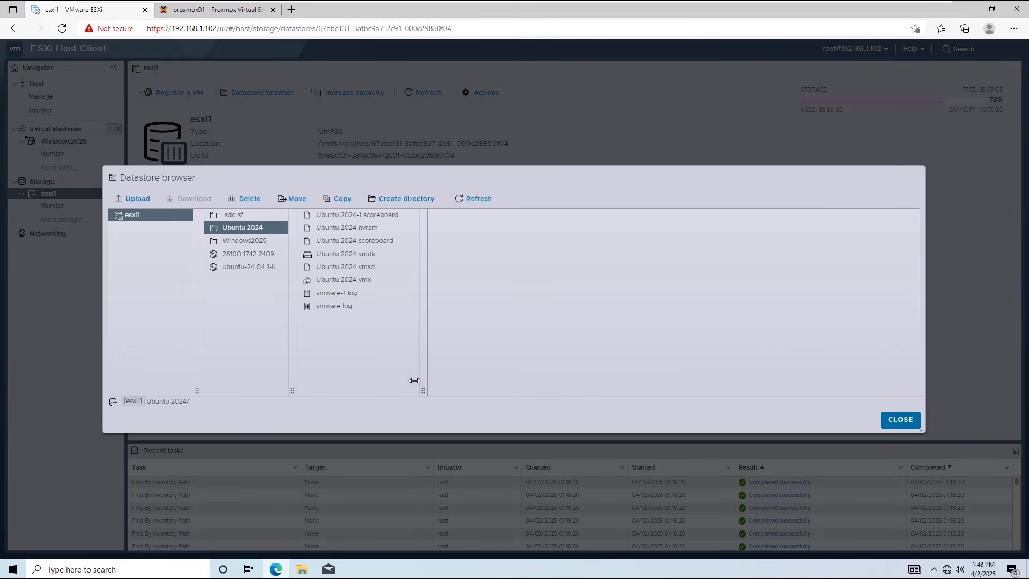
left_click(351, 280)
Inspect the Windows2025.vmx file, close the browser, and open the Windows2025 VM page.
left_click(231, 239)
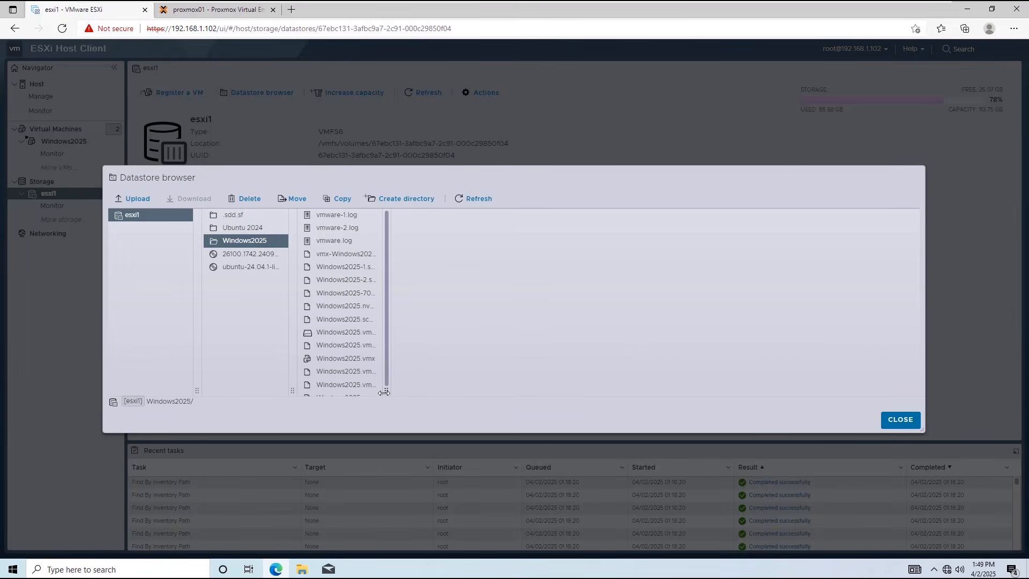
left_click(356, 360)
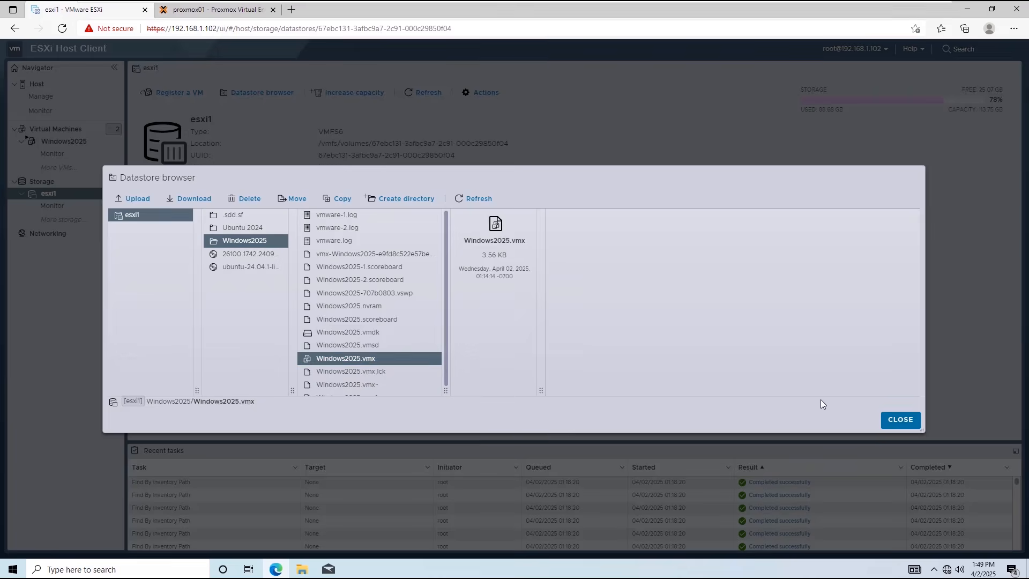
left_click(905, 421)
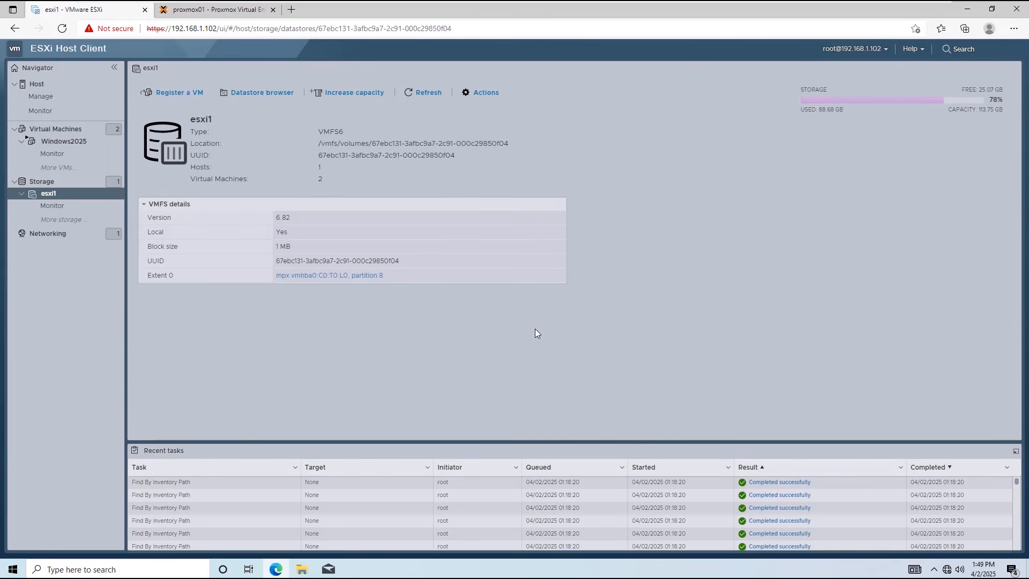
left_click(76, 145)
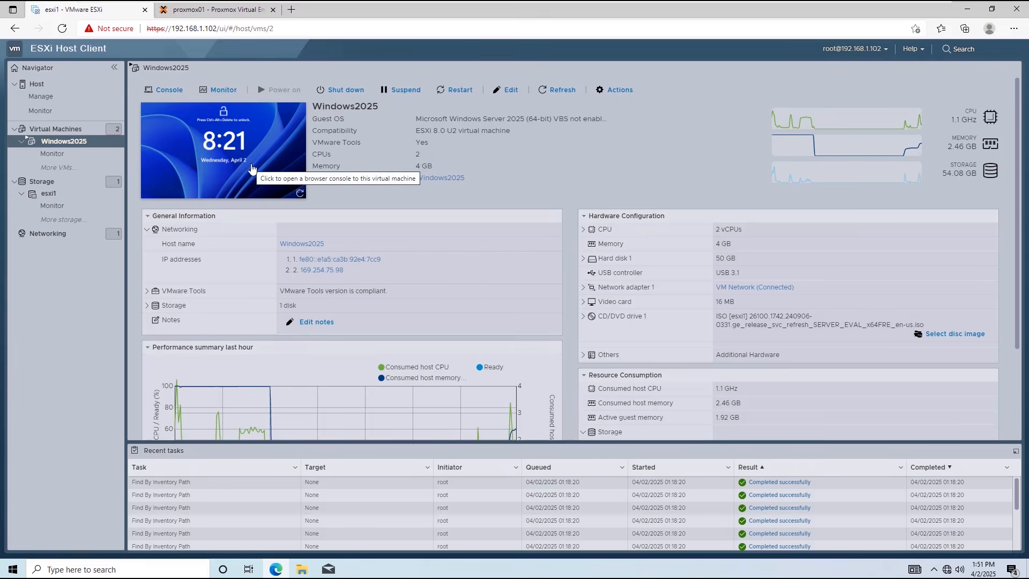
Unlock the Windows2025 console with Ctrl-Alt-Delete, sign in with the password, and close Server Manager.
left_click(252, 169)
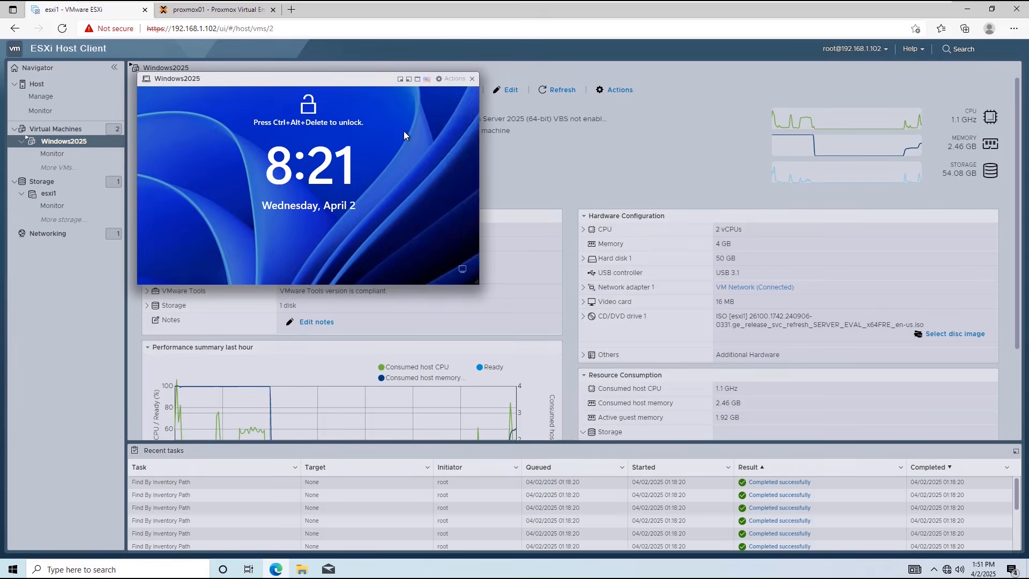
left_click(452, 78)
mouse_move(467, 188)
mouse_move(584, 221)
left_click(682, 227)
type("Password123")
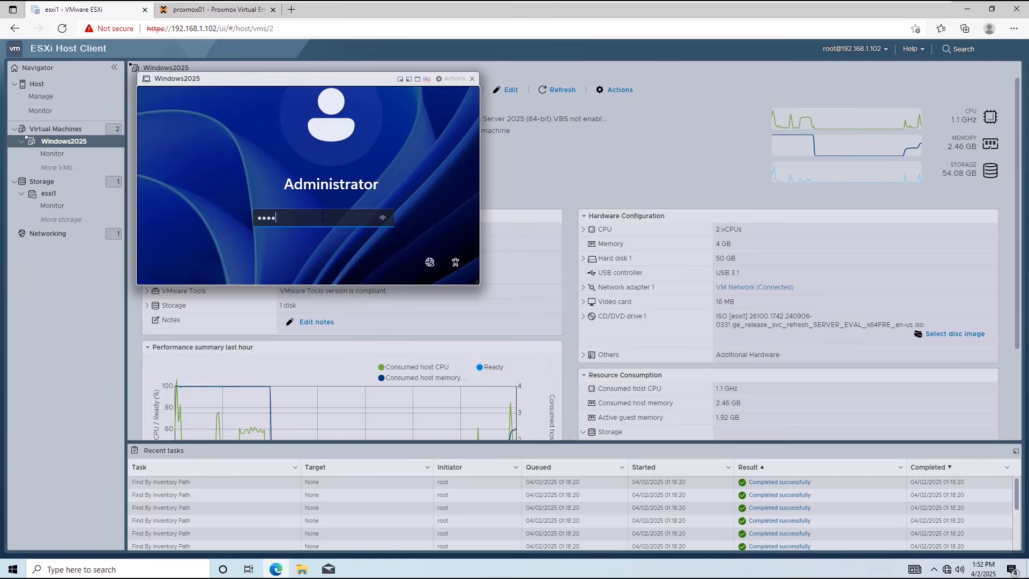
key("Return")
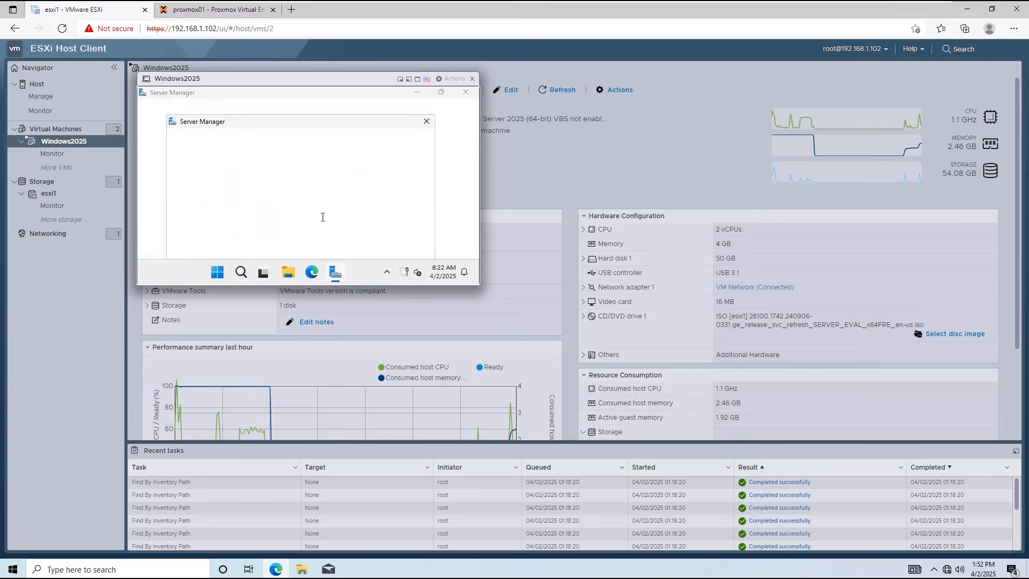
left_click(427, 120)
left_click(468, 92)
Shut down the guest with reason Other (Planned) and close the console once powered off.
left_click(223, 272)
left_click(441, 234)
left_click(431, 186)
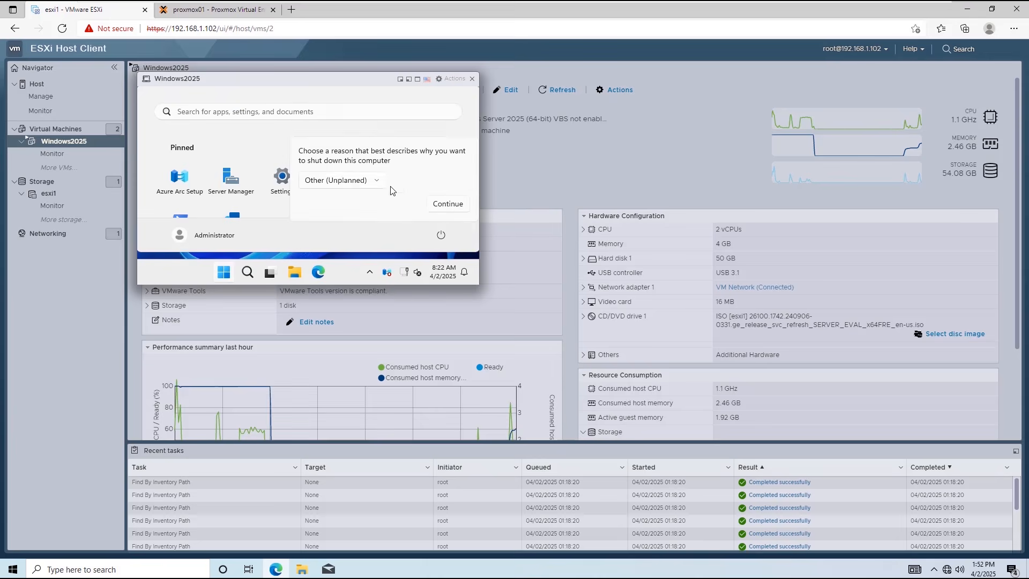
left_click(376, 179)
left_click(348, 198)
left_click(442, 205)
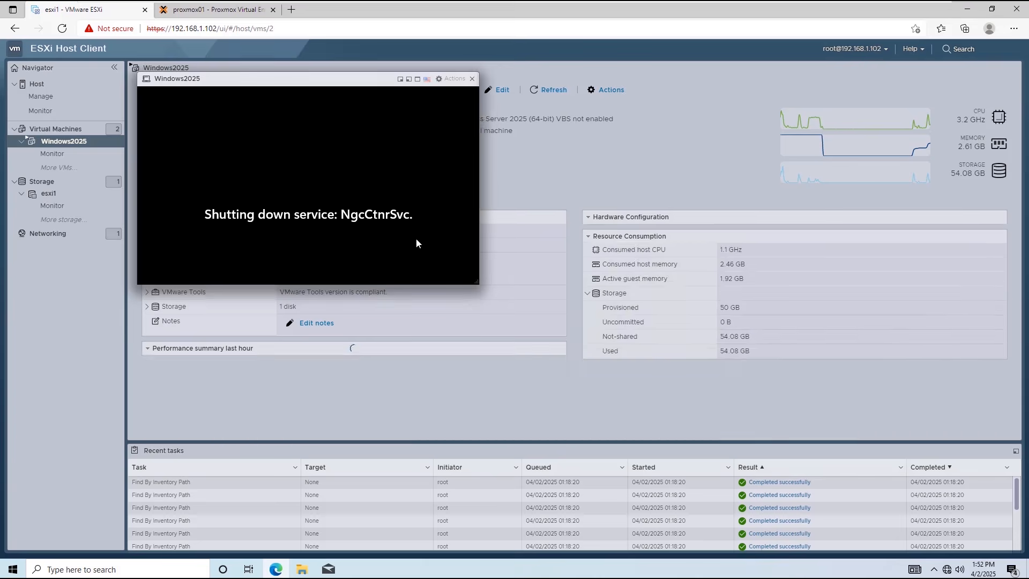
left_click(473, 78)
left_click(247, 173)
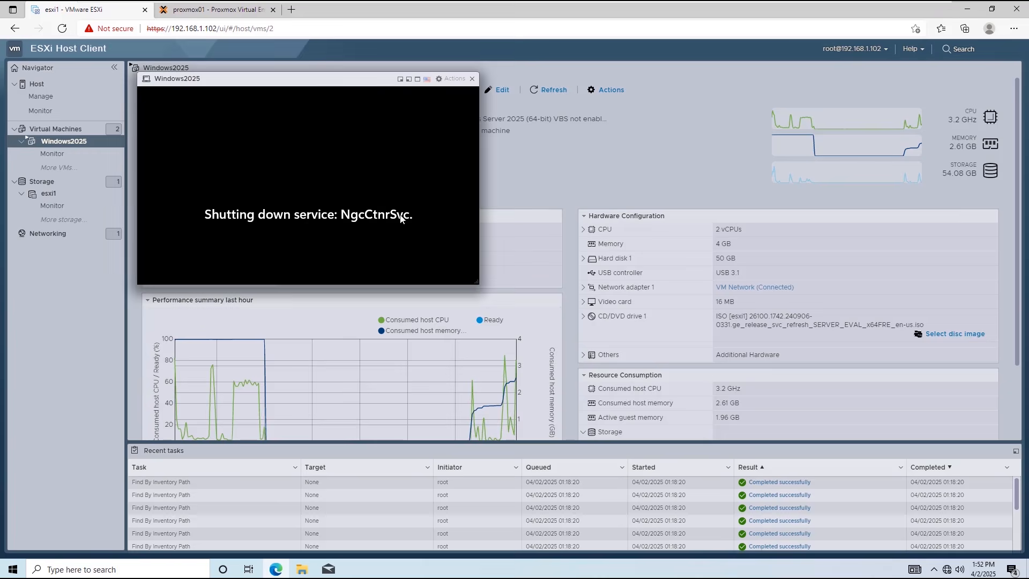
left_click(472, 79)
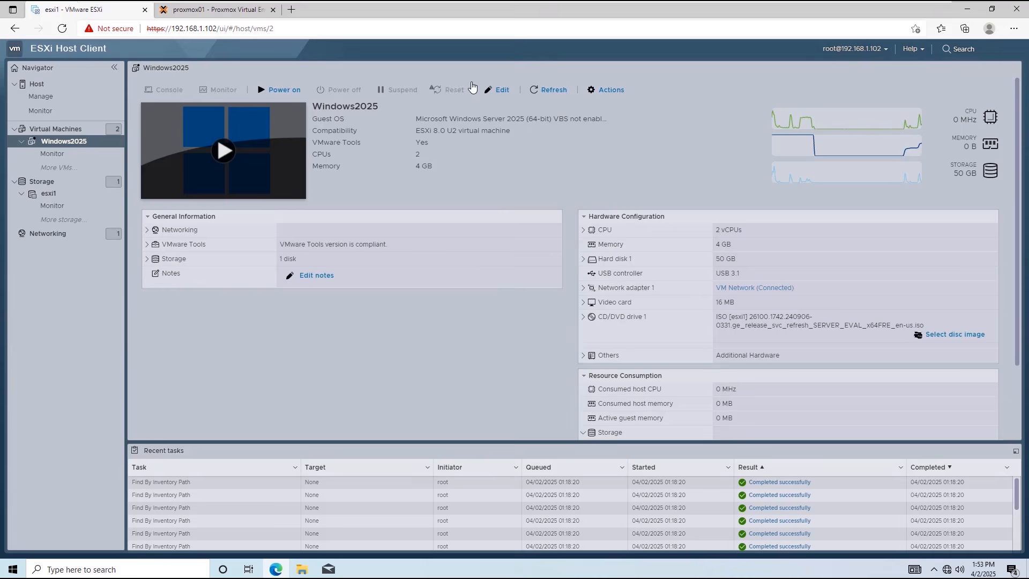
Import Windows2025.vmx as VM 100 after reviewing its General, Advanced and Resulting Config tabs.
left_click(212, 13)
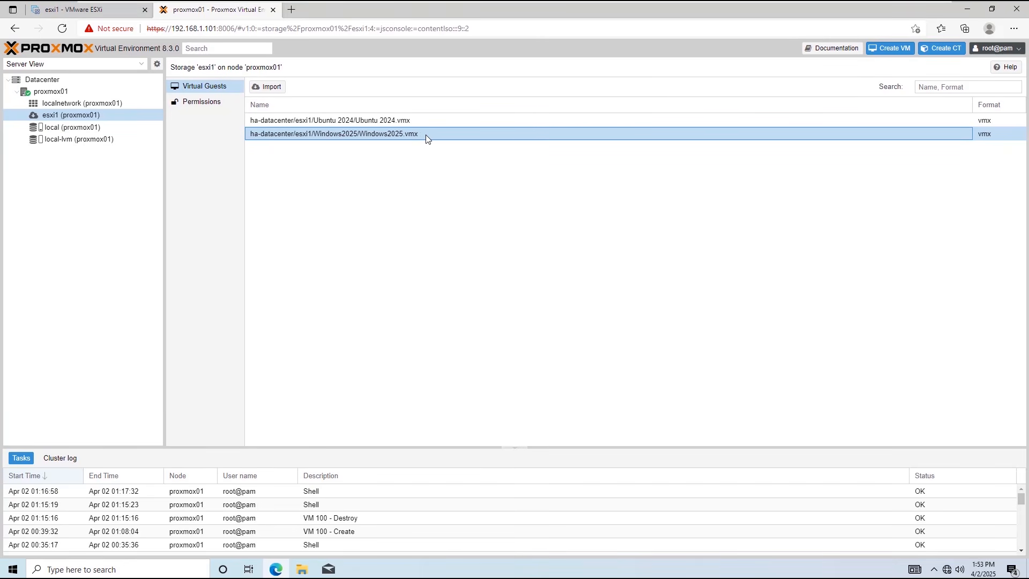
left_click(271, 89)
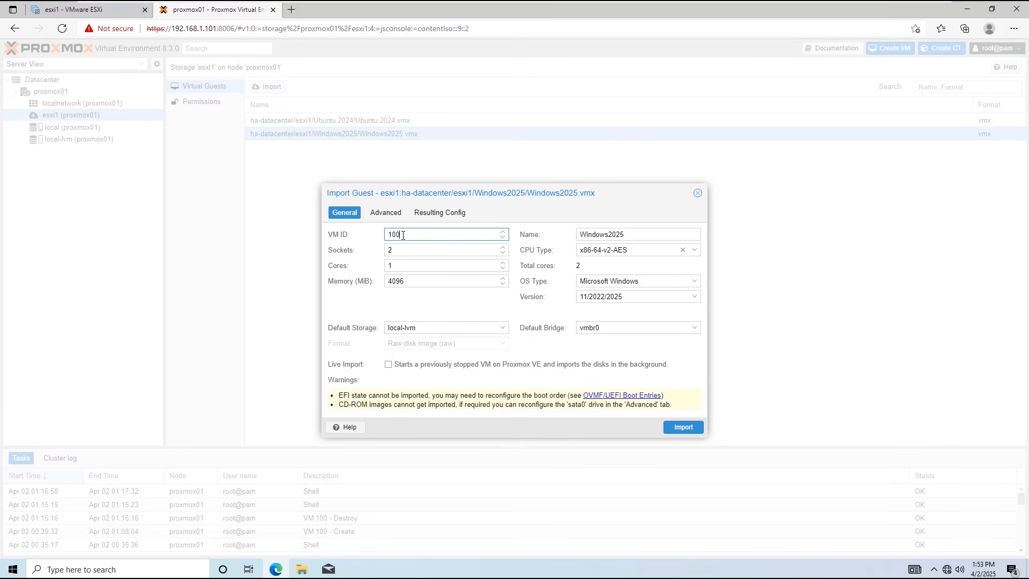
left_click_drag(402, 234, 379, 237)
left_click(412, 235)
left_click(388, 214)
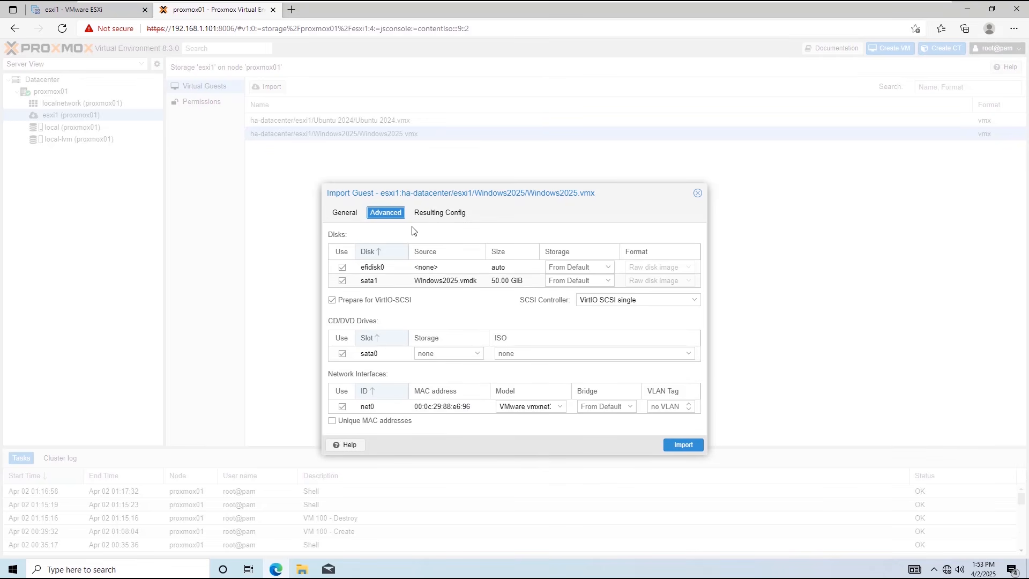
left_click(433, 217)
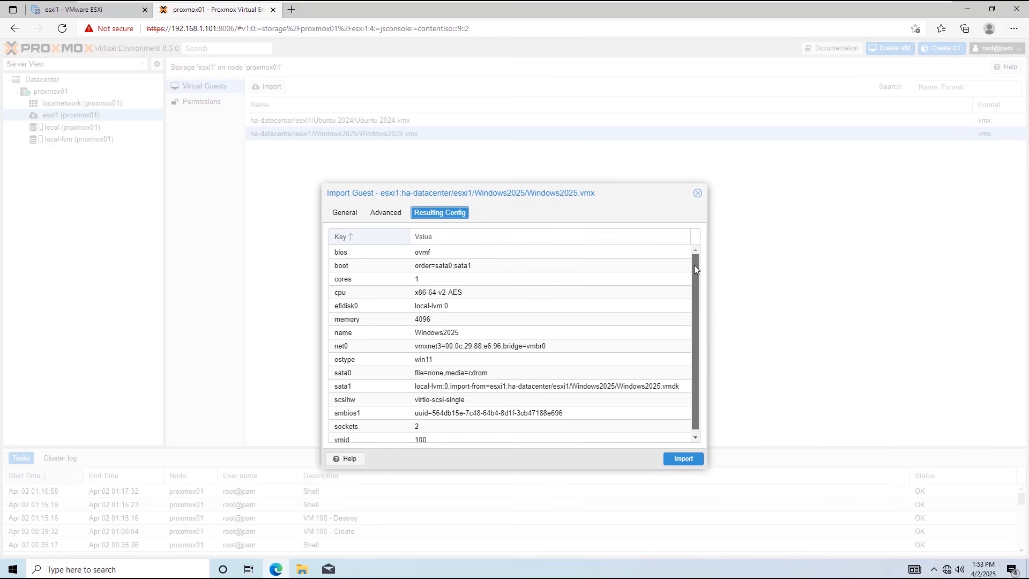
left_click_drag(693, 265, 694, 272)
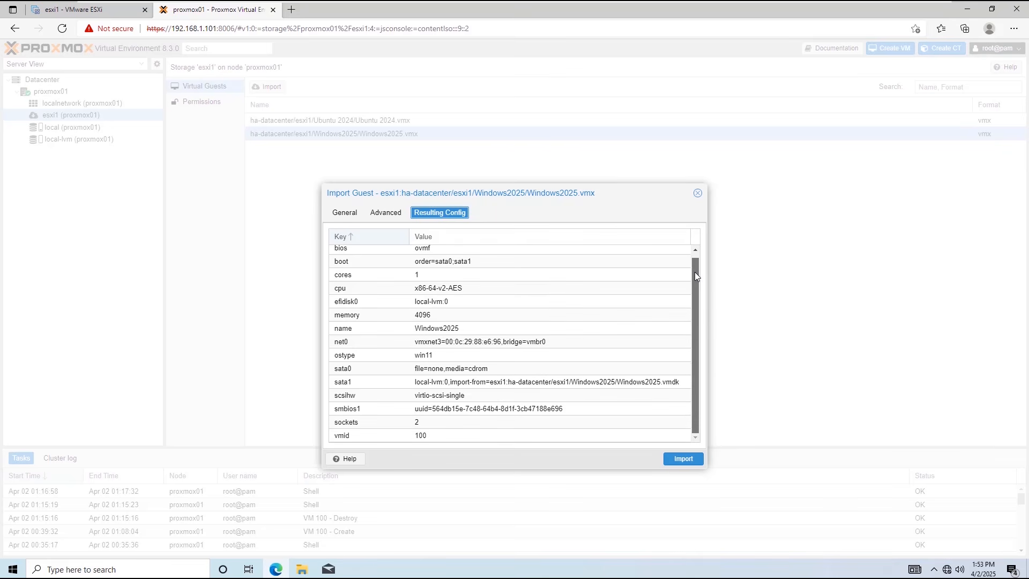
left_click(351, 215)
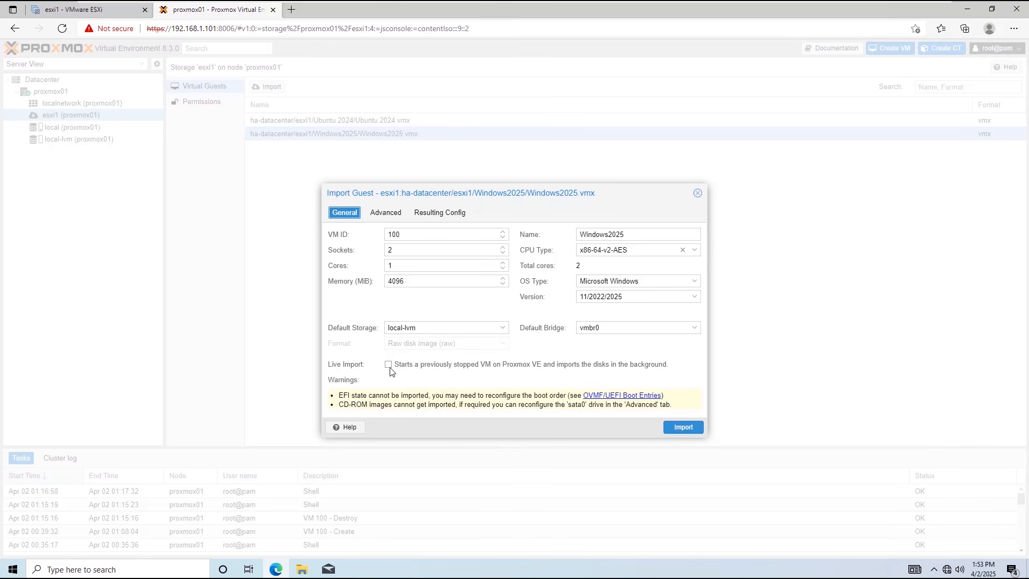
left_click(677, 428)
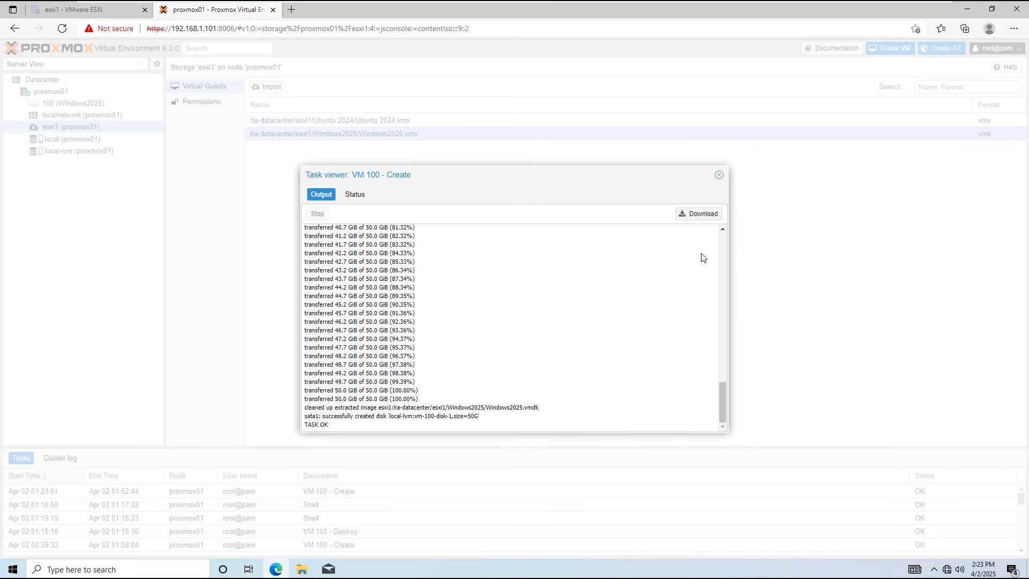
Close the task viewer once the VM 100 import reports TASK OK.
left_click(719, 176)
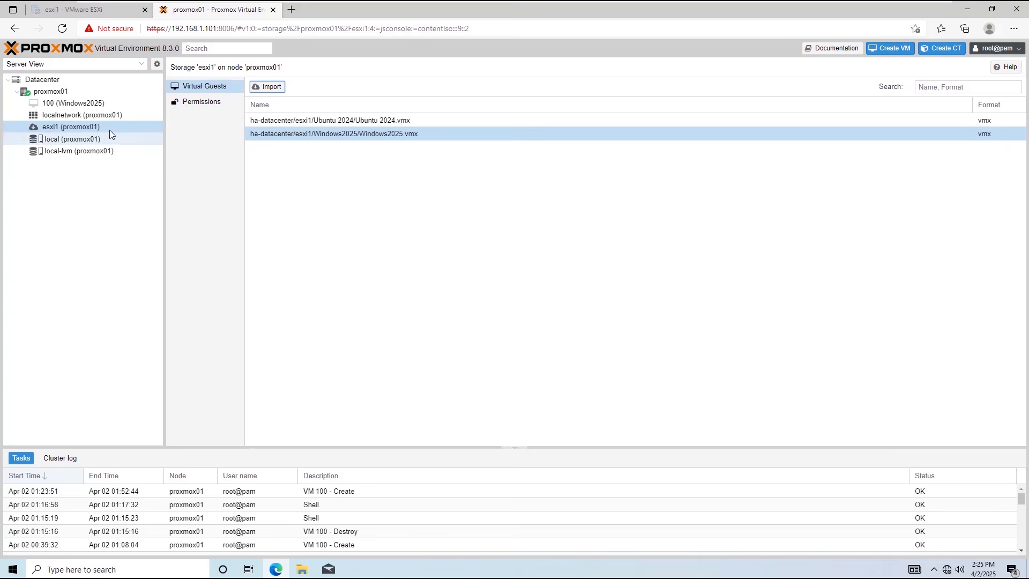
Start VM 100 (Windows2025) from its console and sign in with the administrator password.
left_click(80, 105)
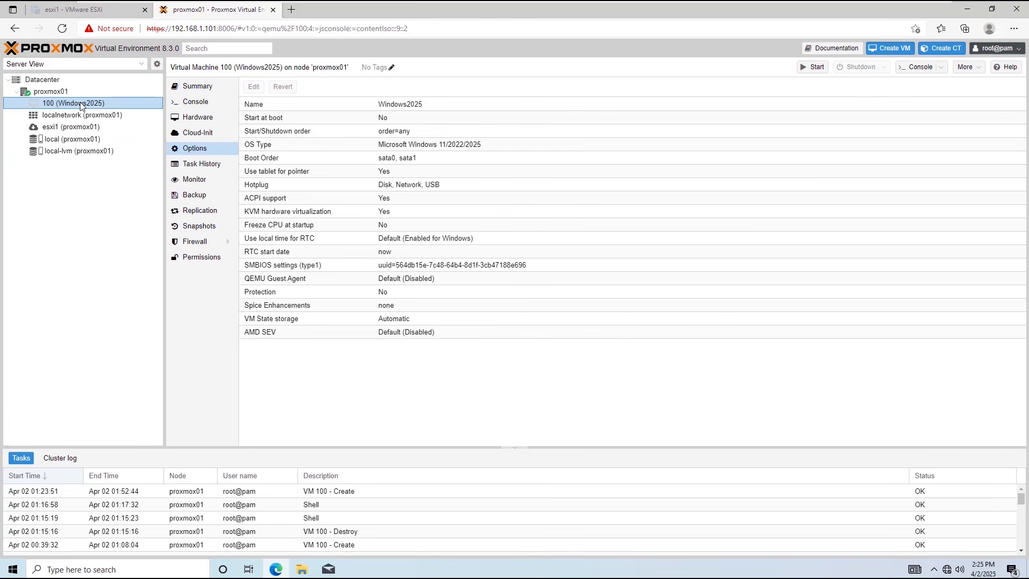
left_click(195, 102)
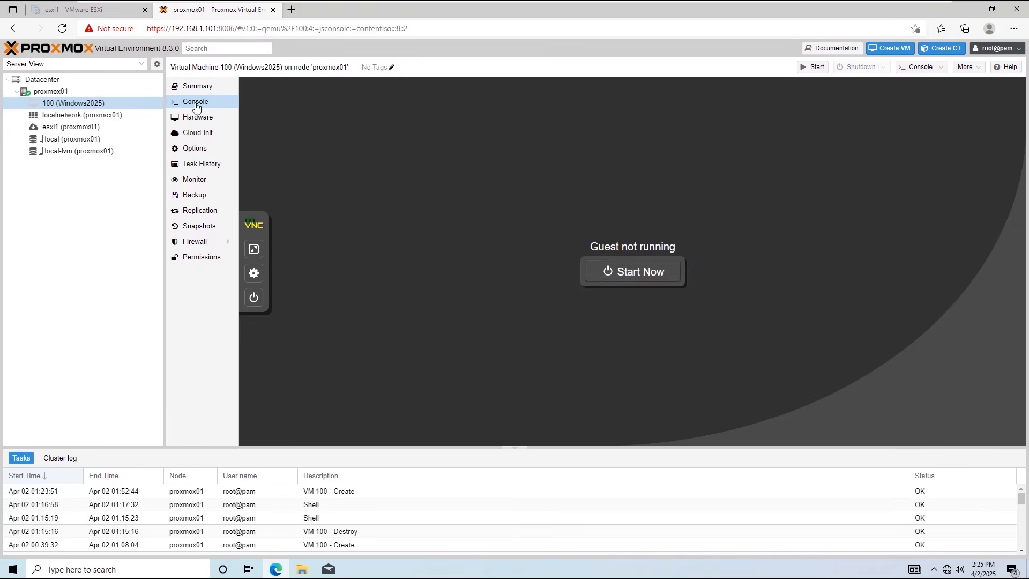
left_click(649, 273)
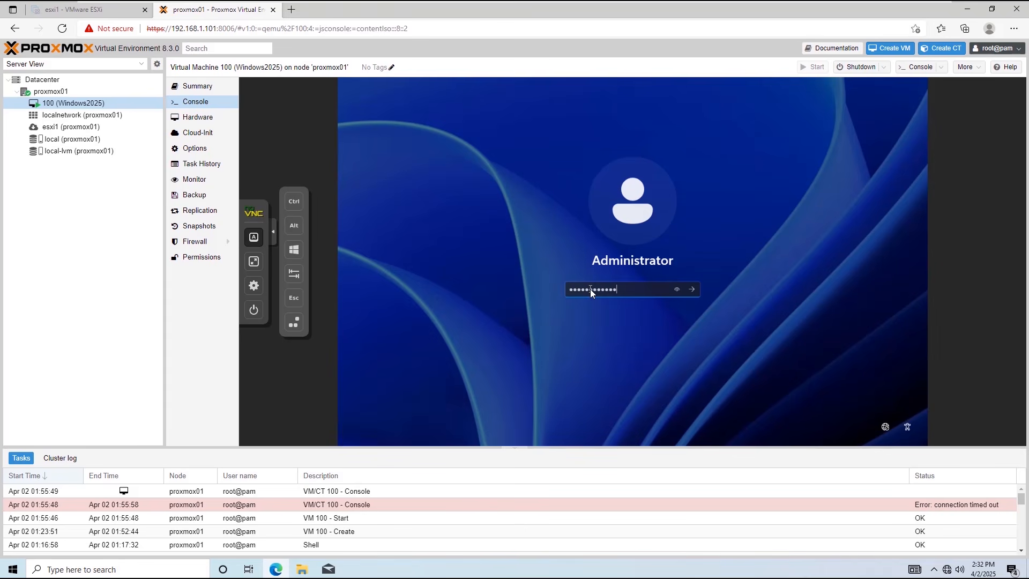
key("Return")
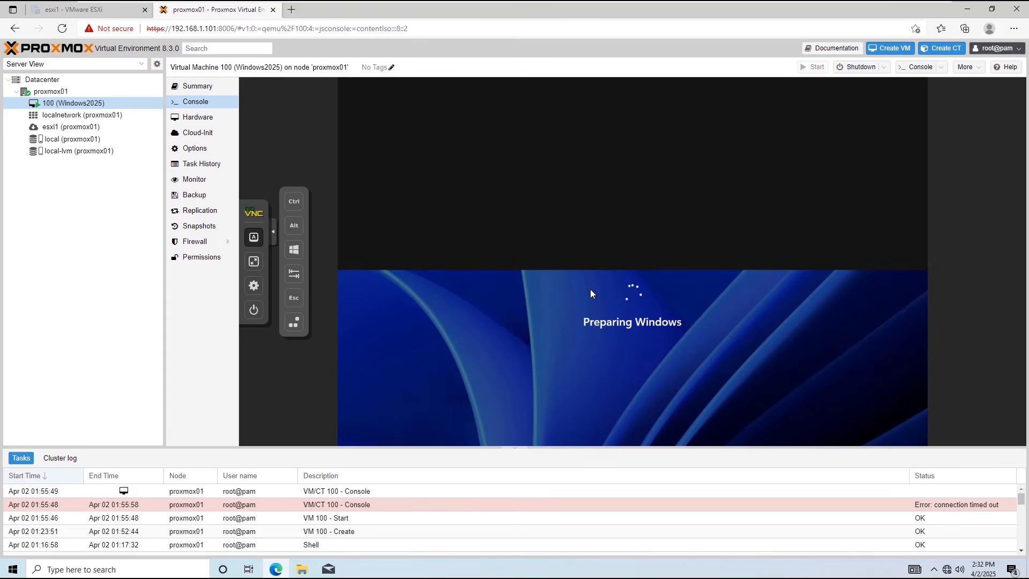